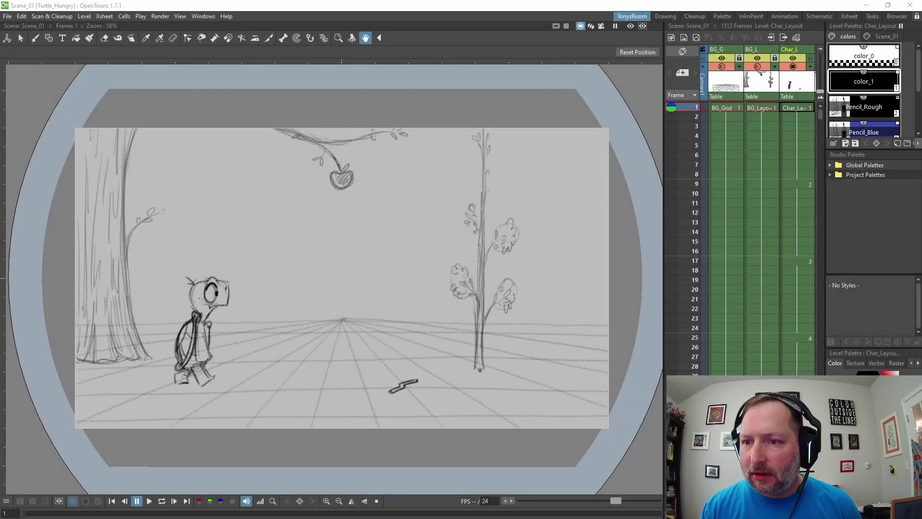
Step: Hide BG_L and Char_L, restore both in camstand and preview, then scrub to frame 43
{"action": "left_click_drag", "start_coordinate": [757, 58], "coordinate": [811, 63]}
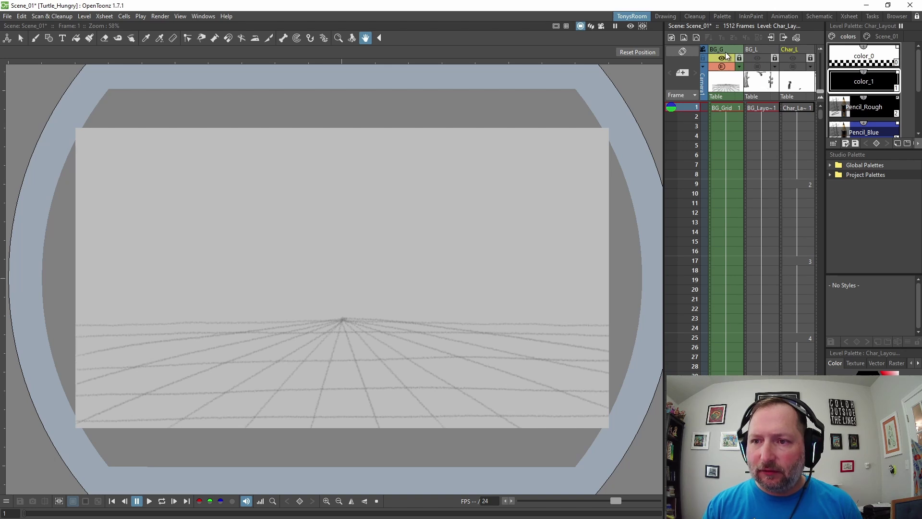
{"action": "left_click", "coordinate": [757, 66]}
{"action": "left_click", "coordinate": [758, 58]}
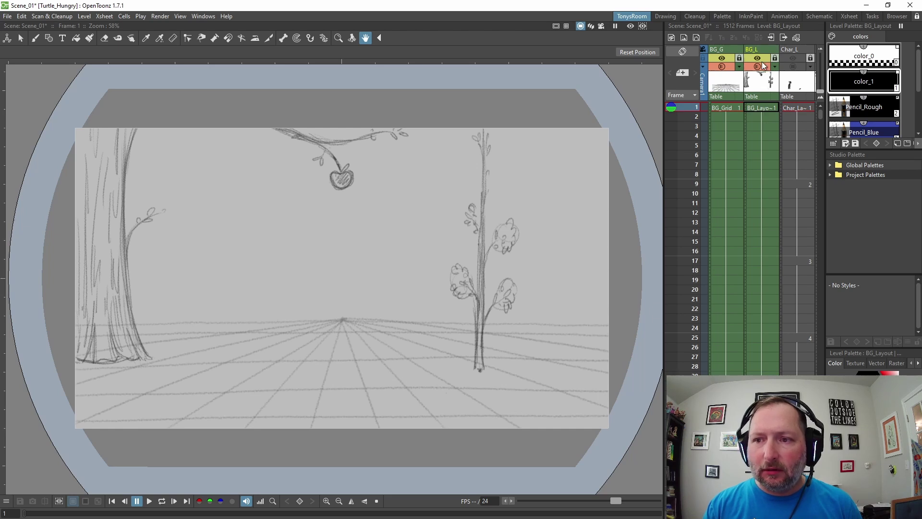
{"action": "left_click", "coordinate": [792, 66]}
{"action": "left_click", "coordinate": [793, 58]}
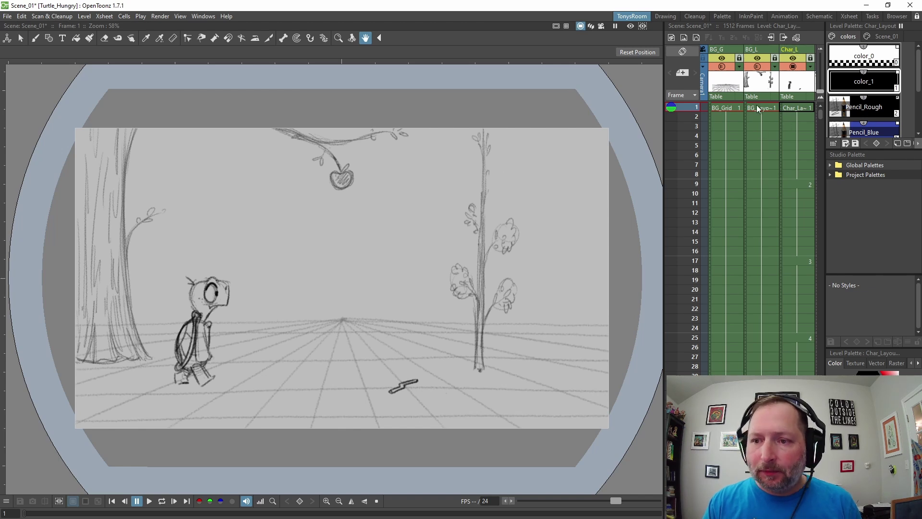
{"action": "left_click", "coordinate": [786, 108]}
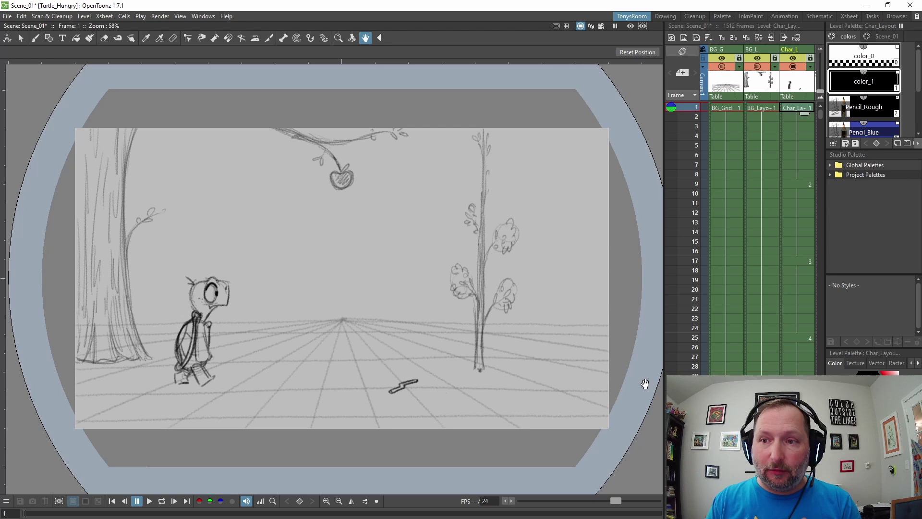
{"action": "left_click_drag", "start_coordinate": [29, 514], "coordinate": [8, 513]}
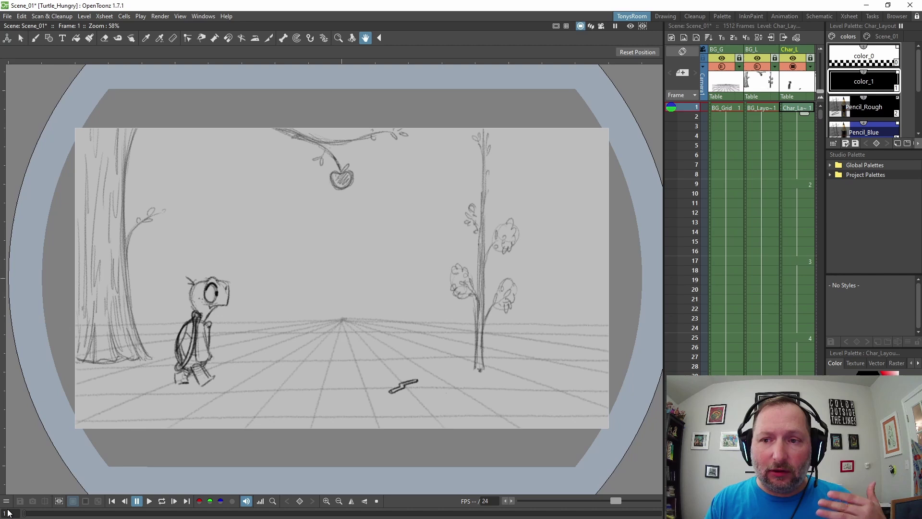
Step: Scrub through the animatic to the turtle close-ups and select the BG_L and Char_L cells at frame 49
{"action": "mouse_move", "coordinate": [23, 513]}
{"action": "left_mouse_down"}
{"action": "mouse_move", "coordinate": [13, 513]}
{"action": "mouse_move", "coordinate": [55, 515]}
{"action": "left_mouse_up"}
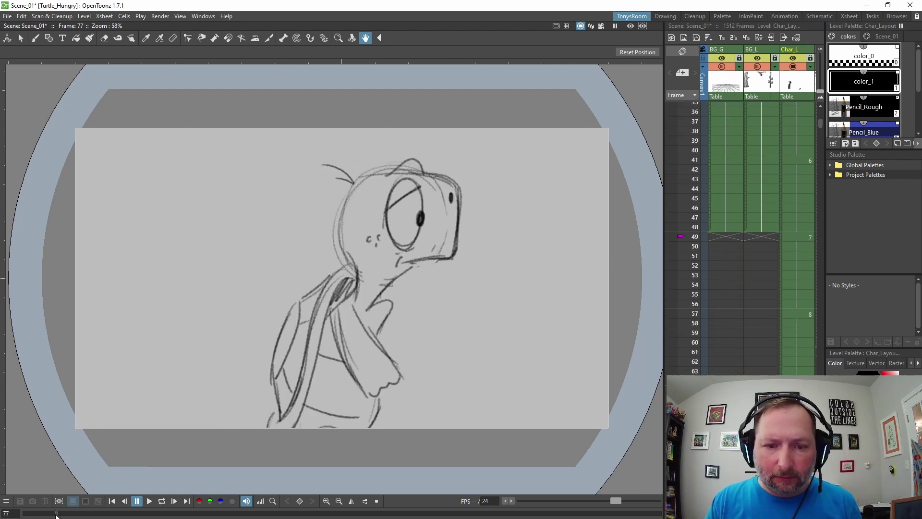
{"action": "mouse_move", "coordinate": [56, 514]}
{"action": "left_mouse_down"}
{"action": "mouse_move", "coordinate": [64, 514]}
{"action": "mouse_move", "coordinate": [45, 515]}
{"action": "left_mouse_up"}
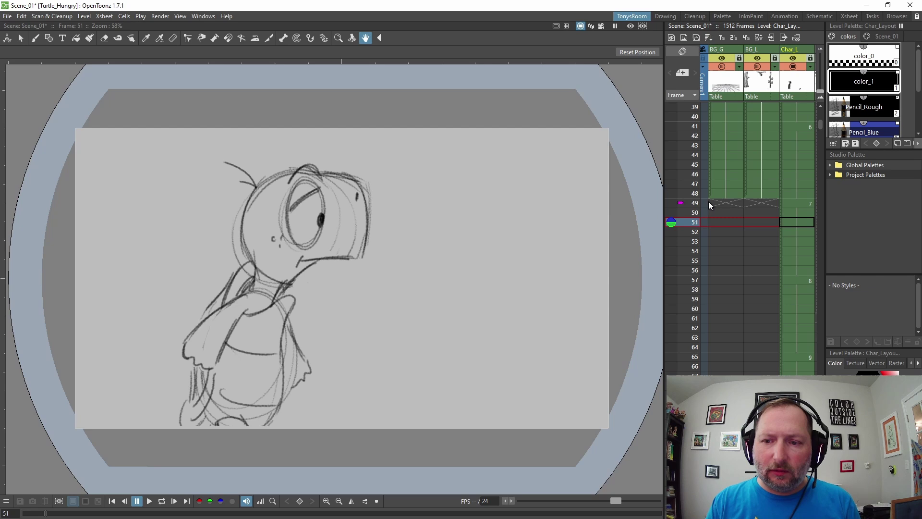
{"action": "left_click", "coordinate": [768, 202]}
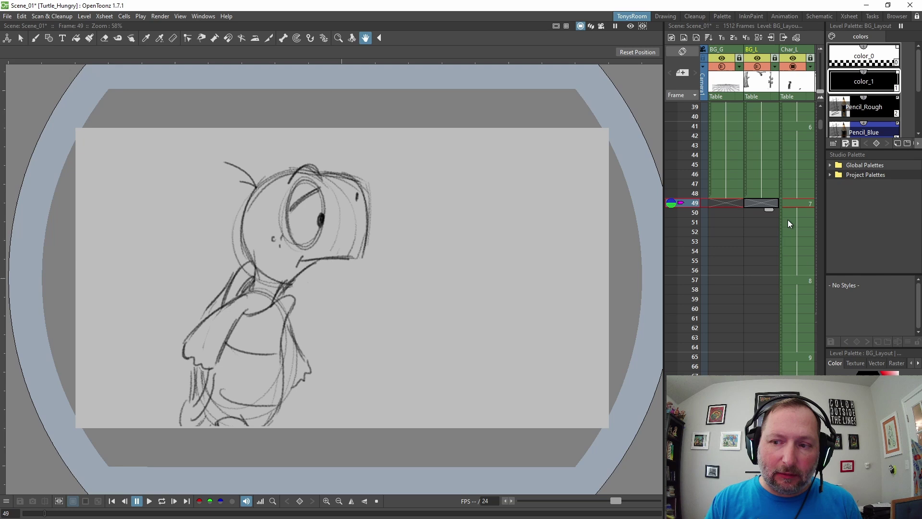
{"action": "left_click", "coordinate": [799, 204]}
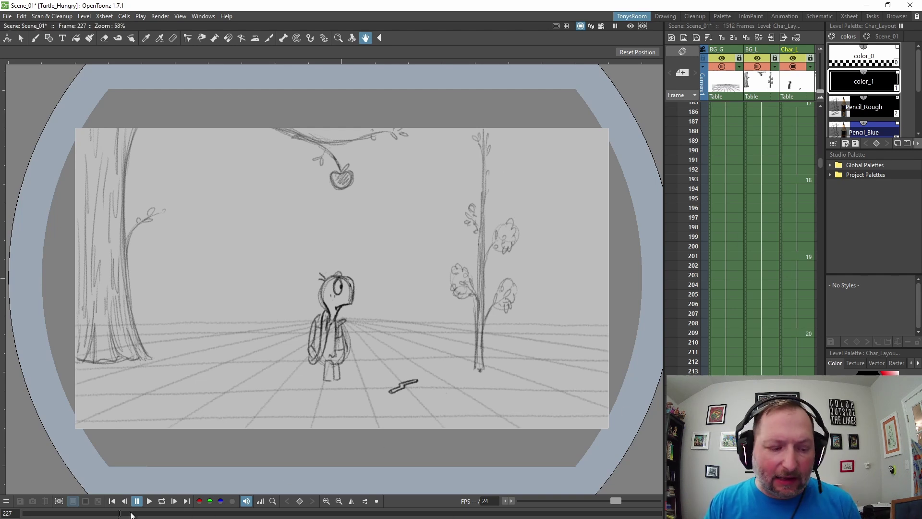
Step: Scrub the animatic forward to frame 264 and play it from there
{"action": "left_click_drag", "start_coordinate": [122, 513], "coordinate": [196, 512]}
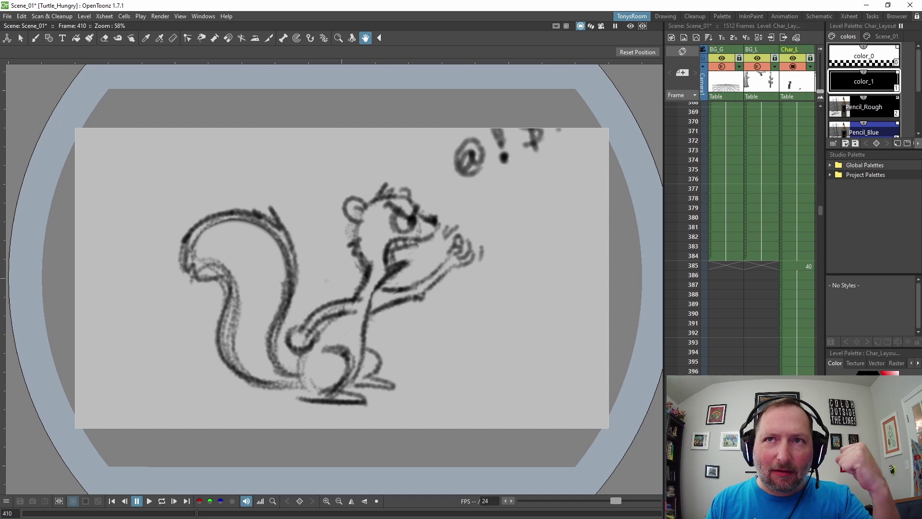
{"action": "key", "text": "p"}
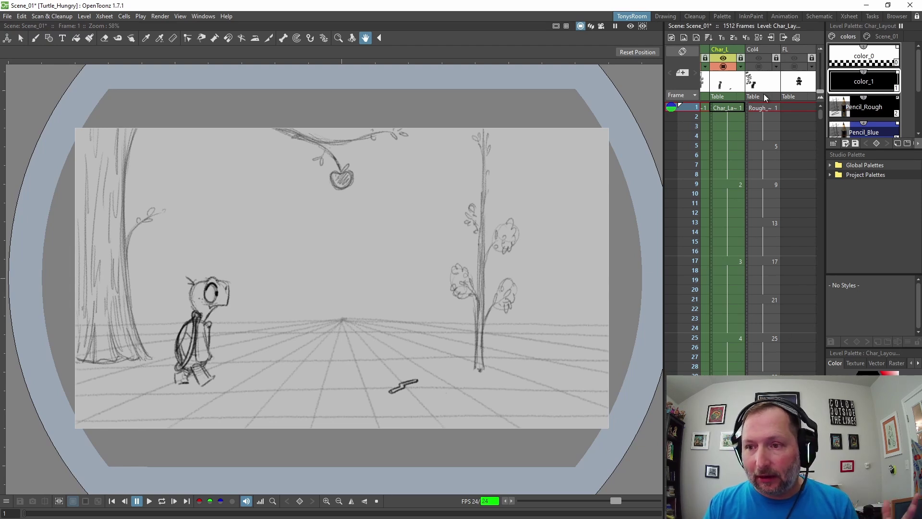
Step: Show the Col4 rough walk drawings and select its first Rough drawing
{"action": "left_click", "coordinate": [760, 58]}
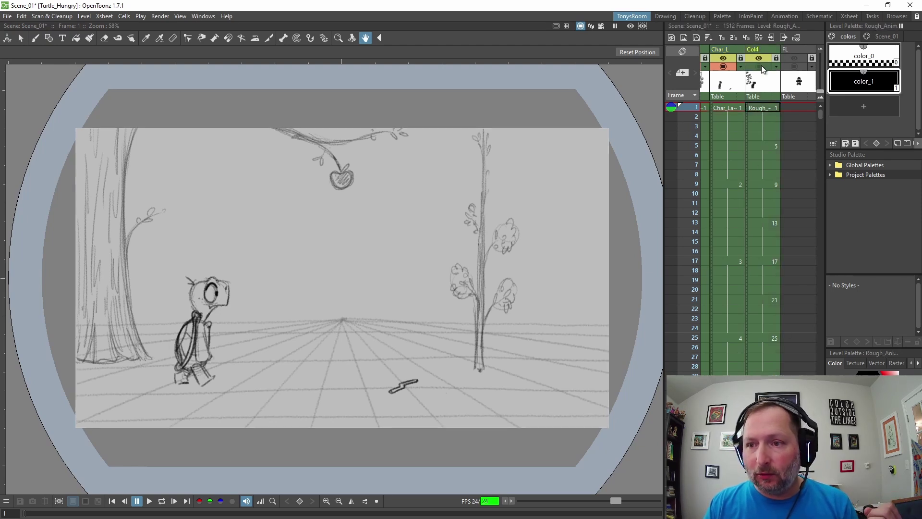
{"action": "left_click", "coordinate": [765, 107]}
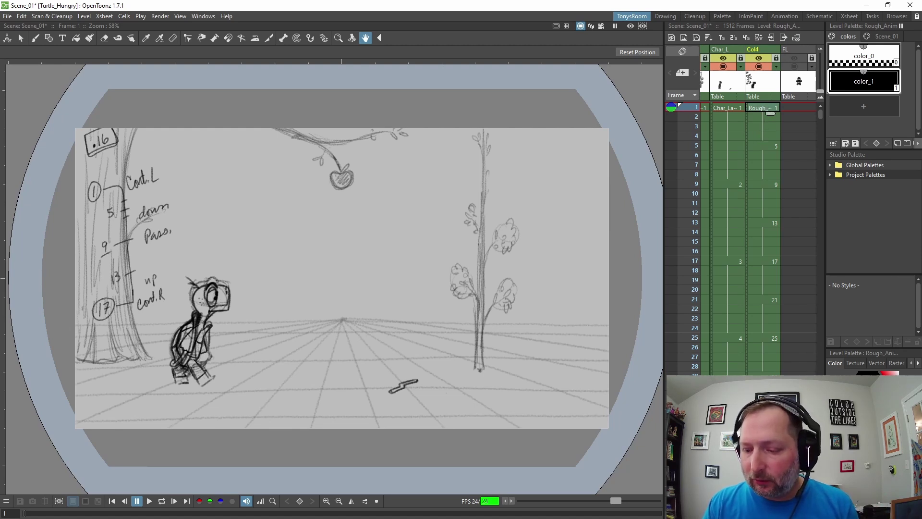
{"action": "scroll", "coordinate": [759, 216], "scroll_direction": "left", "scroll_amount": 3}
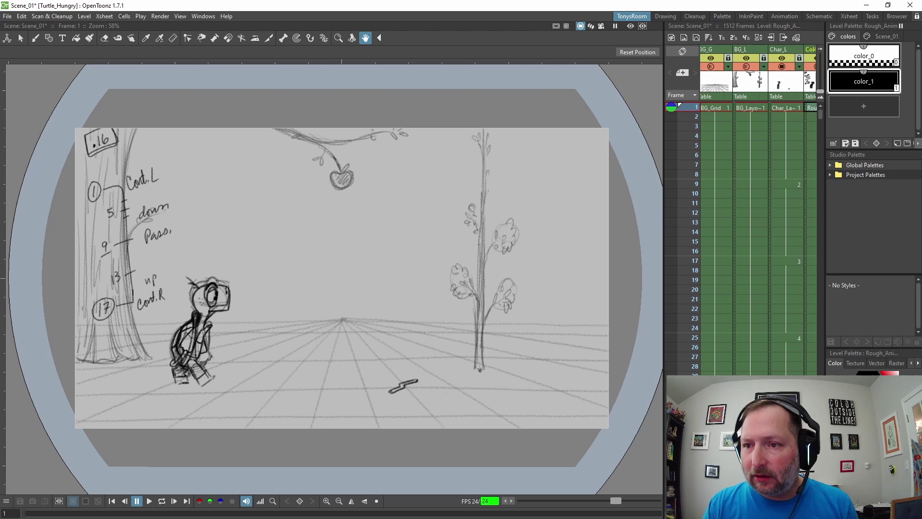
{"action": "scroll", "coordinate": [719, 145], "scroll_direction": "right", "scroll_amount": 1}
Step: Fade the tree background to 24% and the turtle layout to 29% opacity, then check roughs at frames 1 and 5
{"action": "left_click", "coordinate": [757, 69]}
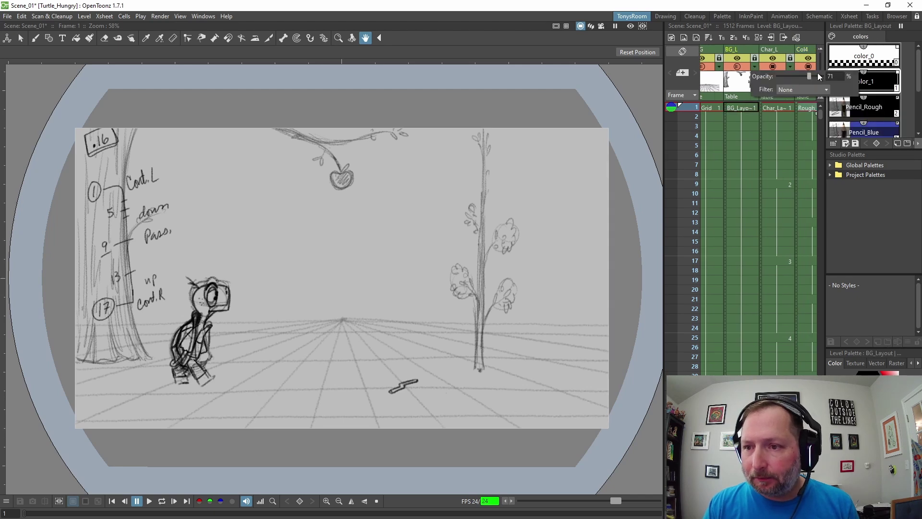
{"action": "left_click_drag", "start_coordinate": [809, 76], "coordinate": [786, 79]}
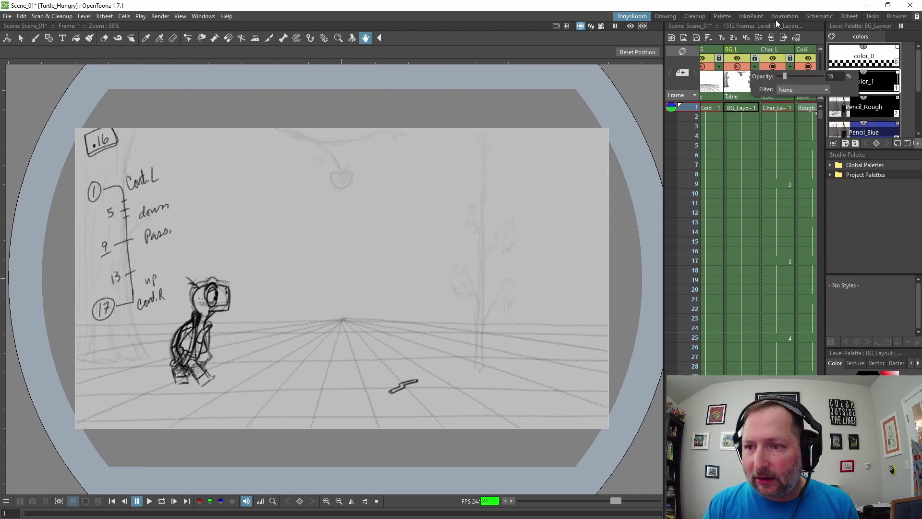
{"action": "left_click", "coordinate": [789, 66]}
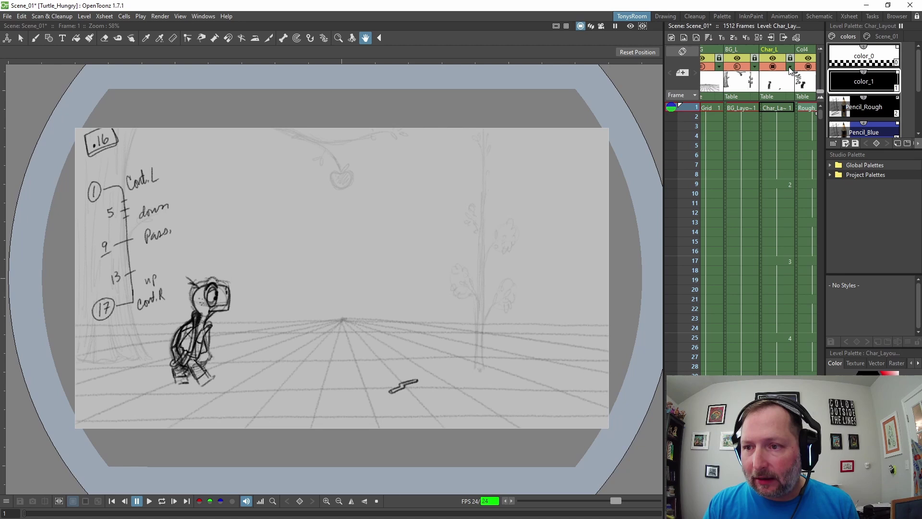
{"action": "left_click_drag", "start_coordinate": [857, 75], "coordinate": [825, 76]}
{"action": "scroll", "coordinate": [720, 258], "scroll_direction": "right", "scroll_amount": 3}
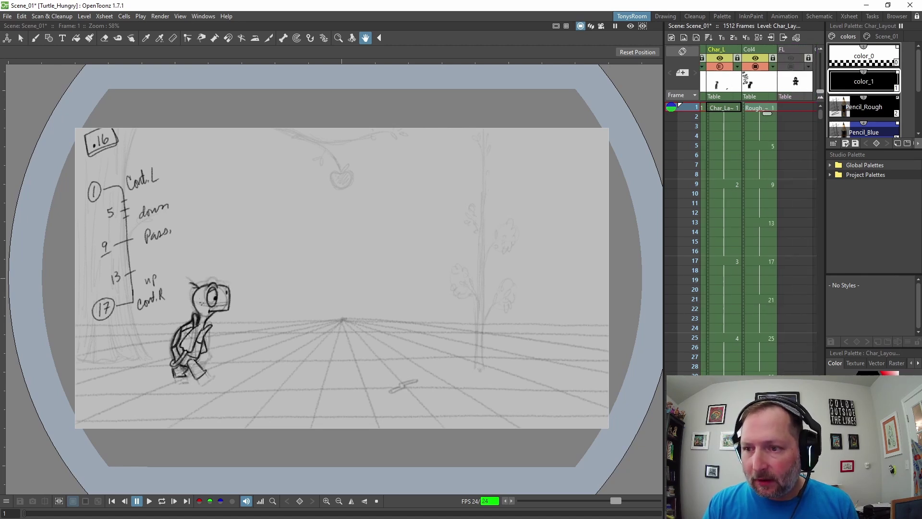
{"action": "left_click", "coordinate": [747, 108]}
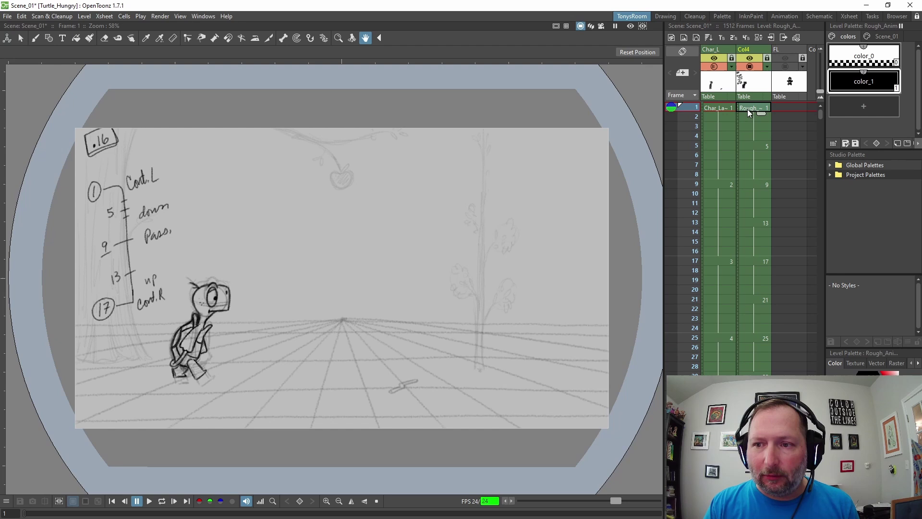
{"action": "left_click", "coordinate": [753, 143]}
{"action": "left_click", "coordinate": [754, 108]}
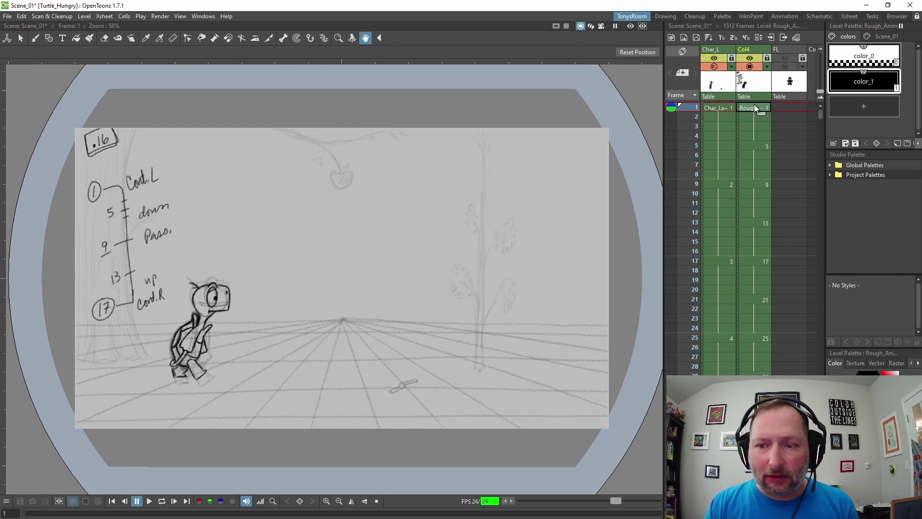
{"action": "key", "text": "Down"}
{"action": "key", "text": "Down"}
{"action": "key", "text": "Down"}
{"action": "key", "text": "Down"}
{"action": "key", "text": "Down"}
{"action": "key", "text": "Down"}
{"action": "key", "text": "Down"}
{"action": "key", "text": "Down"}
{"action": "key", "text": "Down"}
{"action": "key", "text": "Down"}
{"action": "key", "text": "Down"}
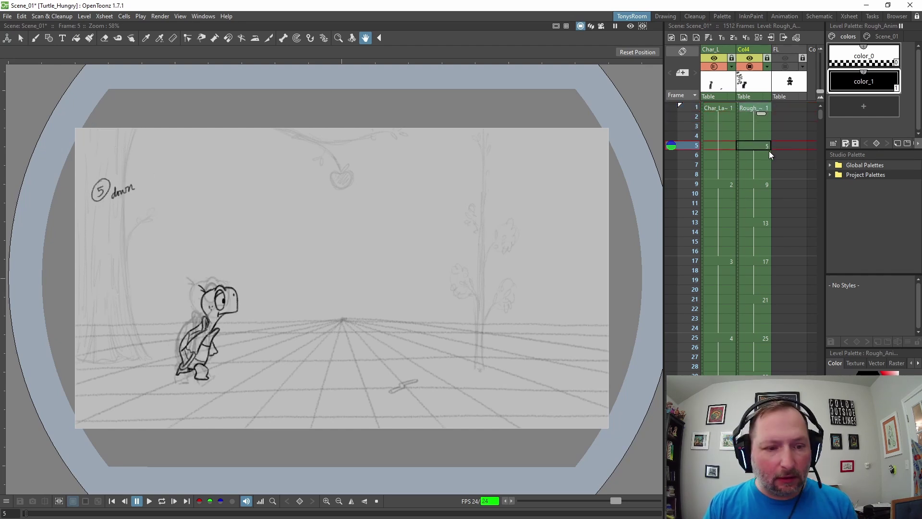
{"action": "key", "text": "Down"}
{"action": "key", "text": "Down"}
{"action": "key", "text": "Down"}
{"action": "key", "text": "Down"}
{"action": "key", "text": "Down"}
{"action": "key", "text": "Down"}
{"action": "key", "text": "Down"}
{"action": "key", "text": "Down"}
{"action": "key", "text": "Down"}
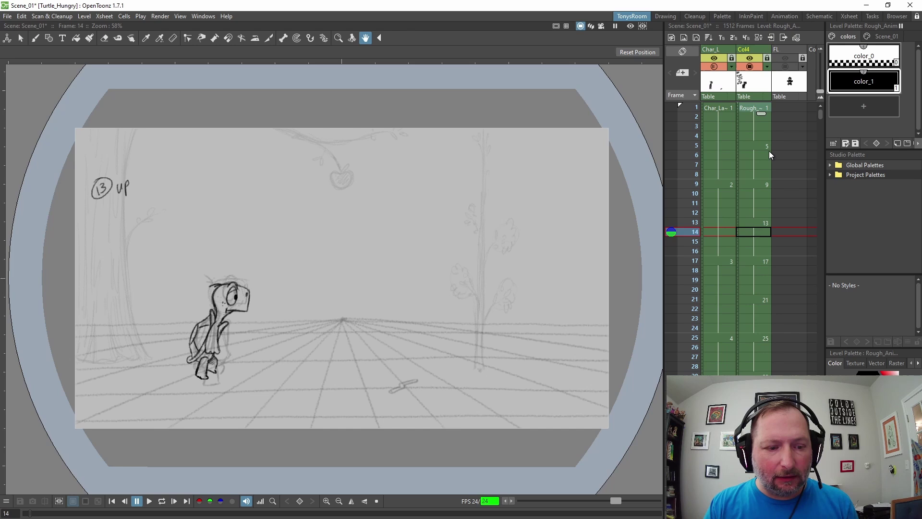
{"action": "key", "text": "Down"}
{"action": "key", "text": "Down"}
{"action": "key", "text": "Down"}
{"action": "key", "text": "Down"}
{"action": "key", "text": "Down"}
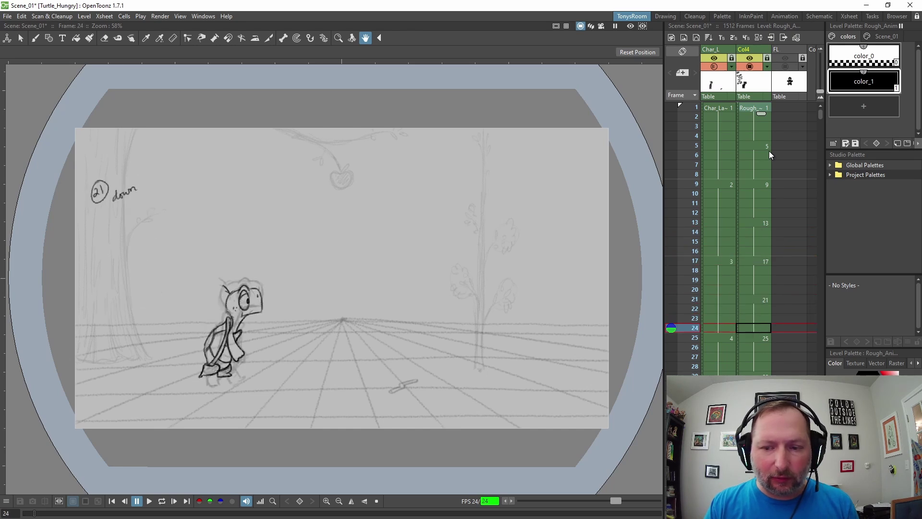
{"action": "key", "text": "Down"}
{"action": "key", "text": "Down"}
{"action": "key", "text": "Down"}
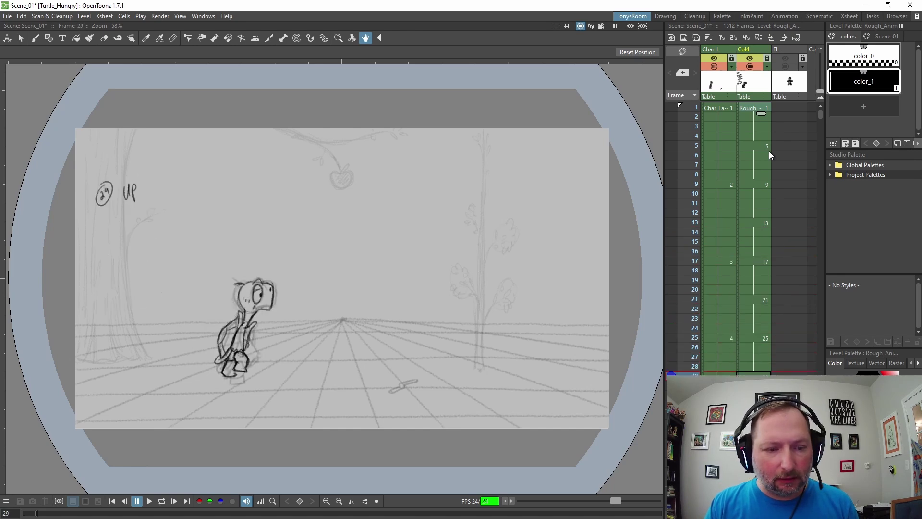
{"action": "key", "text": "Down"}
{"action": "key", "text": "Down"}
{"action": "key", "text": "Down"}
{"action": "key", "text": "Down"}
{"action": "key", "text": "Down"}
{"action": "key", "text": "Down"}
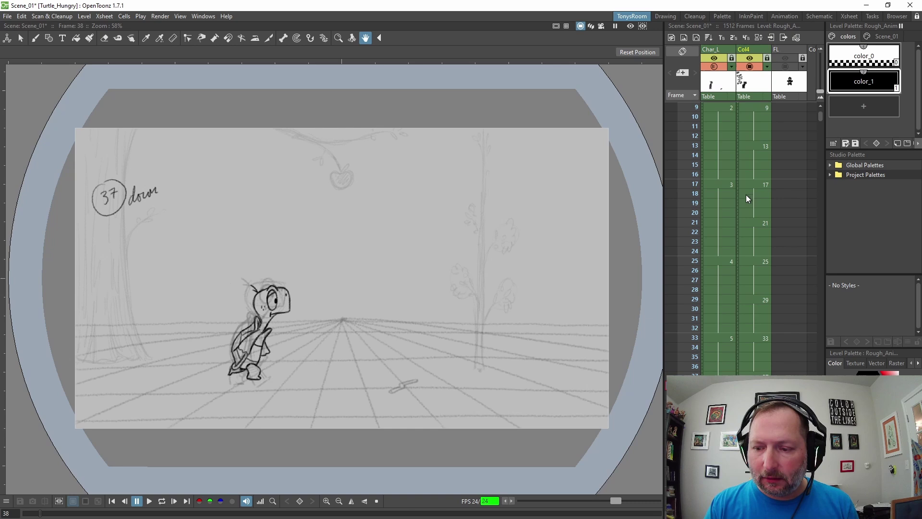
{"action": "key", "text": "Down"}
{"action": "key", "text": "Down"}
{"action": "key", "text": "Down"}
{"action": "key", "text": "Down"}
{"action": "key", "text": "Down"}
{"action": "key", "text": "Down"}
{"action": "key", "text": "Down"}
{"action": "key", "text": "Down"}
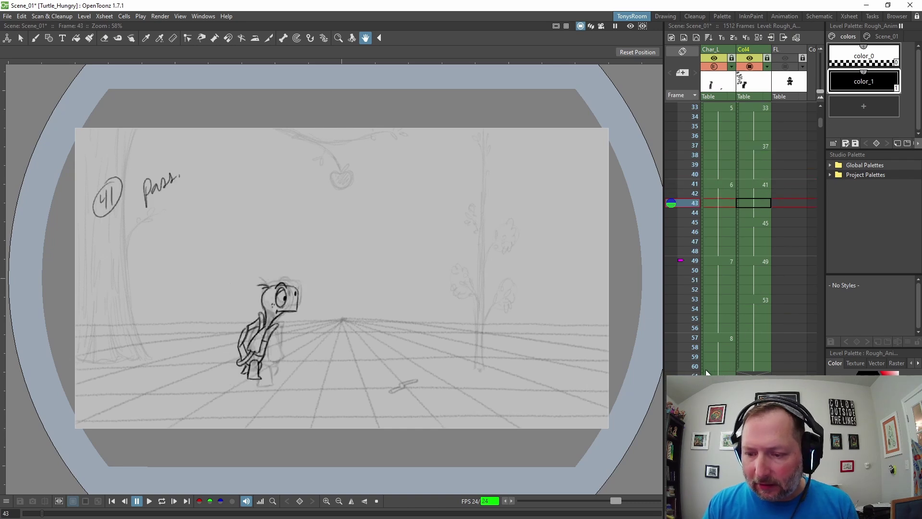
{"action": "key", "text": "Down"}
{"action": "key", "text": "Down"}
{"action": "key", "text": "Down"}
{"action": "key", "text": "Down"}
{"action": "key", "text": "Down"}
{"action": "key", "text": "Down"}
{"action": "key", "text": "Down"}
{"action": "key", "text": "Down"}
{"action": "key", "text": "Down"}
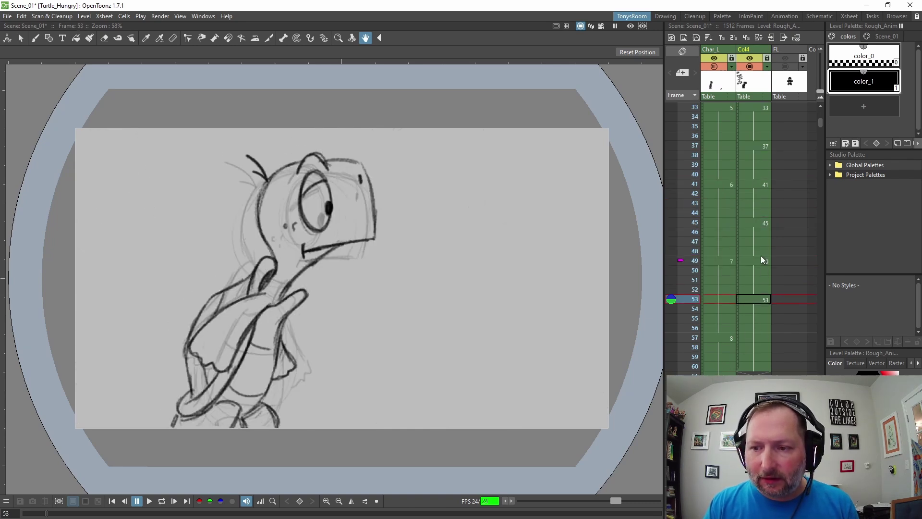
{"action": "key", "text": "Down"}
{"action": "key", "text": "Down"}
{"action": "key", "text": "Down"}
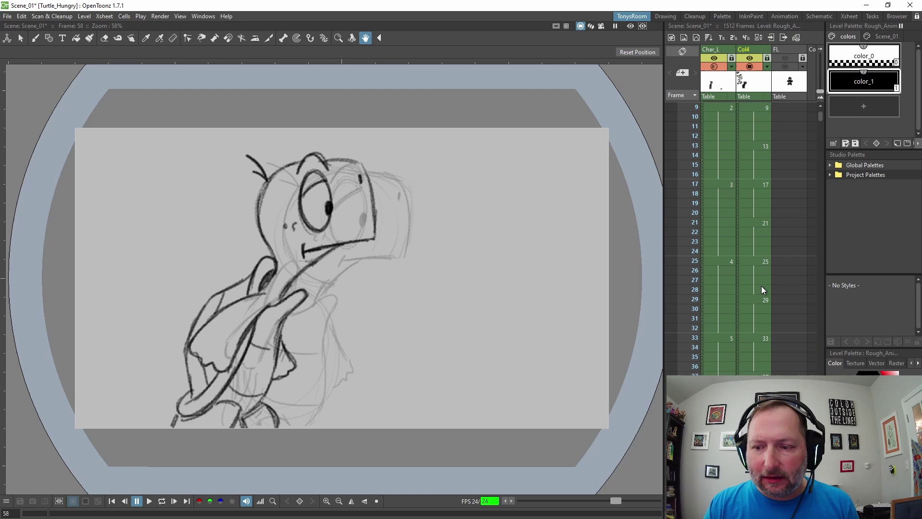
{"action": "scroll", "coordinate": [762, 286], "scroll_direction": "up", "scroll_amount": 5}
{"action": "scroll", "coordinate": [761, 284], "scroll_direction": "up", "scroll_amount": 3}
{"action": "left_click", "coordinate": [756, 126]}
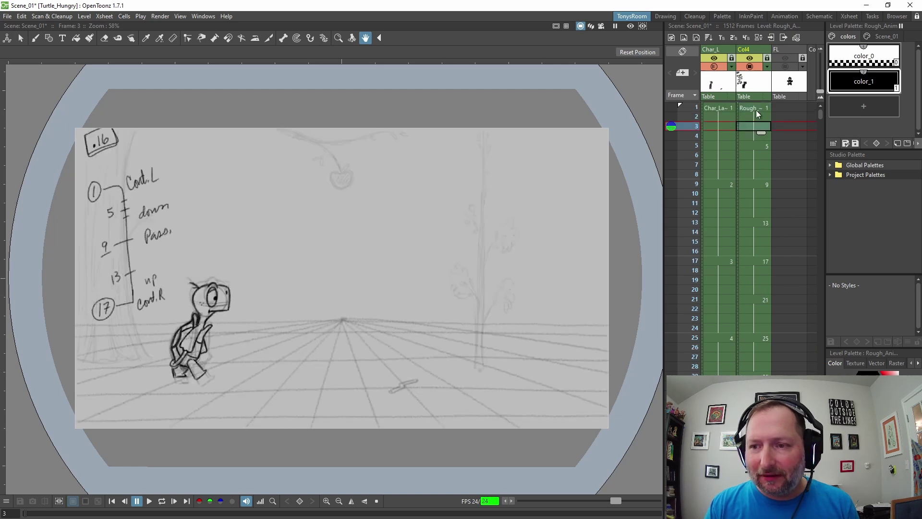
{"action": "left_click", "coordinate": [755, 108]}
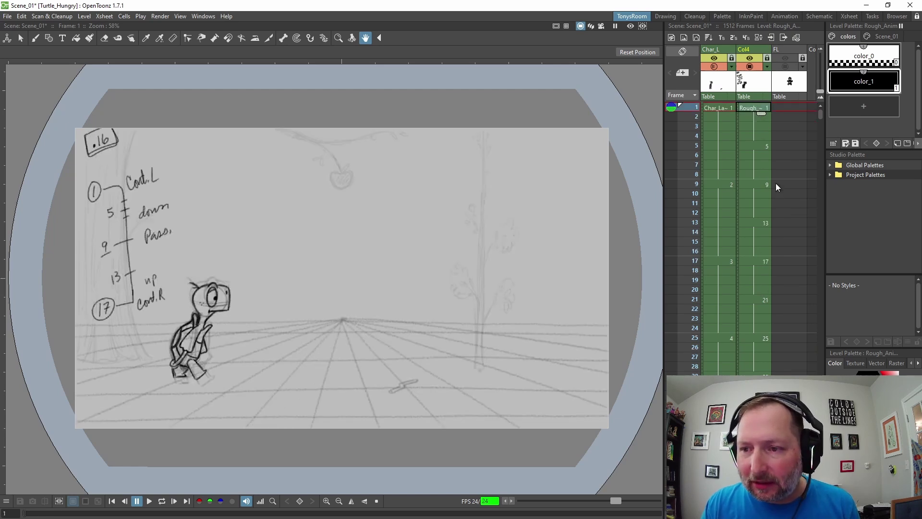
{"action": "key", "text": "Down"}
{"action": "key", "text": "Down"}
{"action": "key", "text": "Down"}
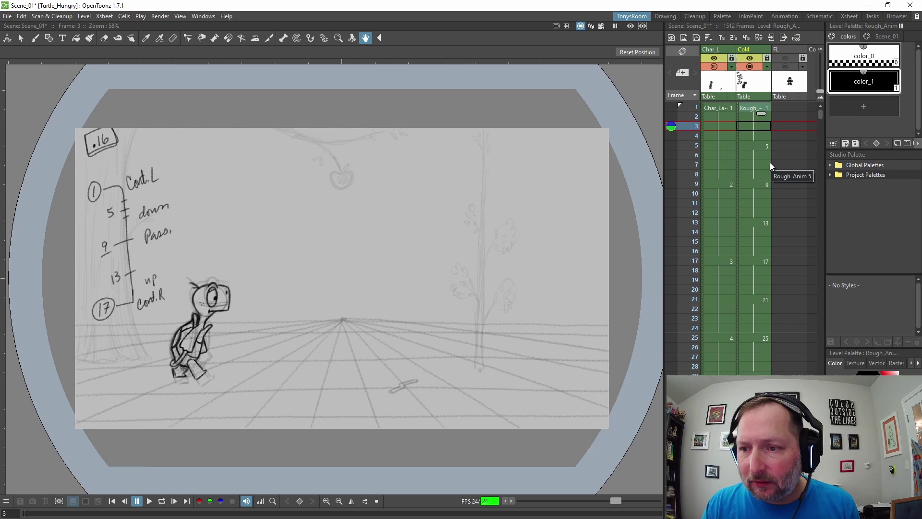
{"action": "key", "text": "Down"}
{"action": "key", "text": "Down"}
{"action": "key", "text": "Down"}
{"action": "key", "text": "Down"}
{"action": "key", "text": "Down"}
{"action": "key", "text": "Down"}
{"action": "key", "text": "Down"}
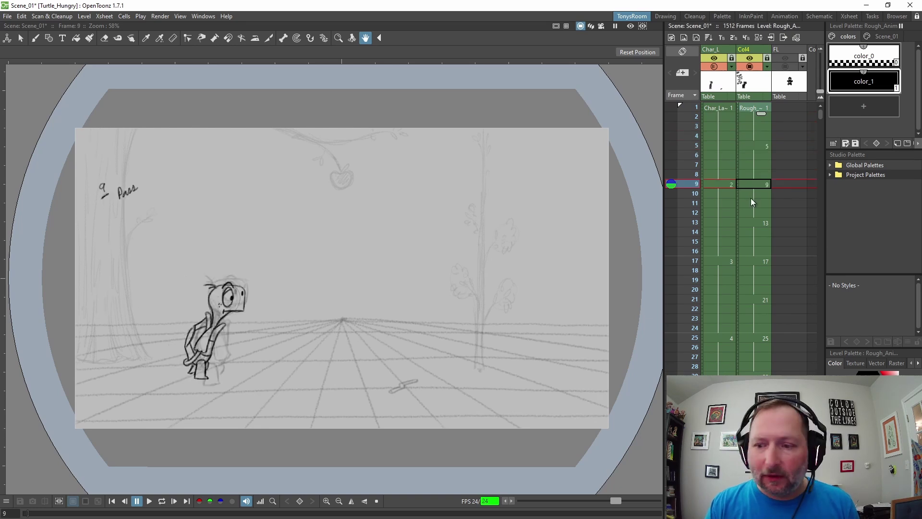
{"action": "key", "text": "Down"}
{"action": "key", "text": "Down"}
{"action": "key", "text": "Down"}
{"action": "key", "text": "Down"}
{"action": "key", "text": "Down"}
{"action": "key", "text": "Down"}
{"action": "key", "text": "Down"}
{"action": "key", "text": "Down"}
{"action": "key", "text": "Down"}
{"action": "key", "text": "Down"}
{"action": "key", "text": "Down"}
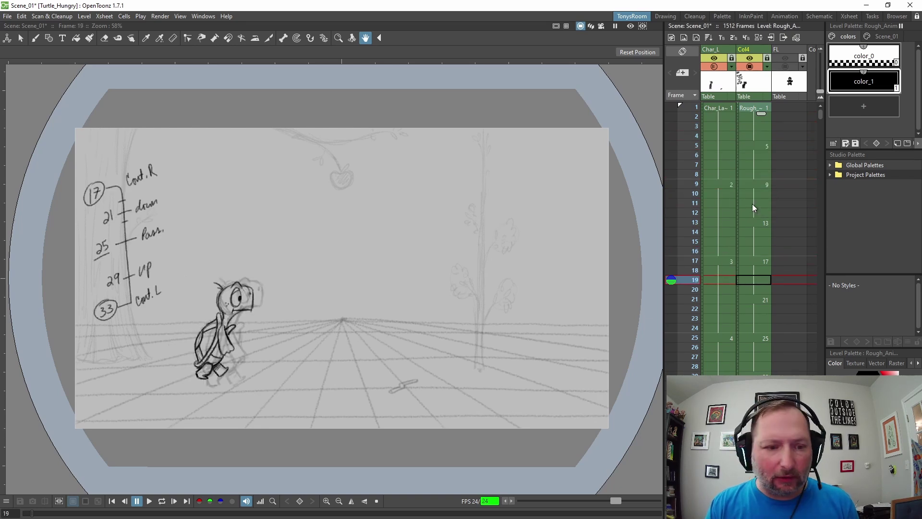
{"action": "key", "text": "Down"}
{"action": "key", "text": "Down"}
{"action": "key", "text": "Down"}
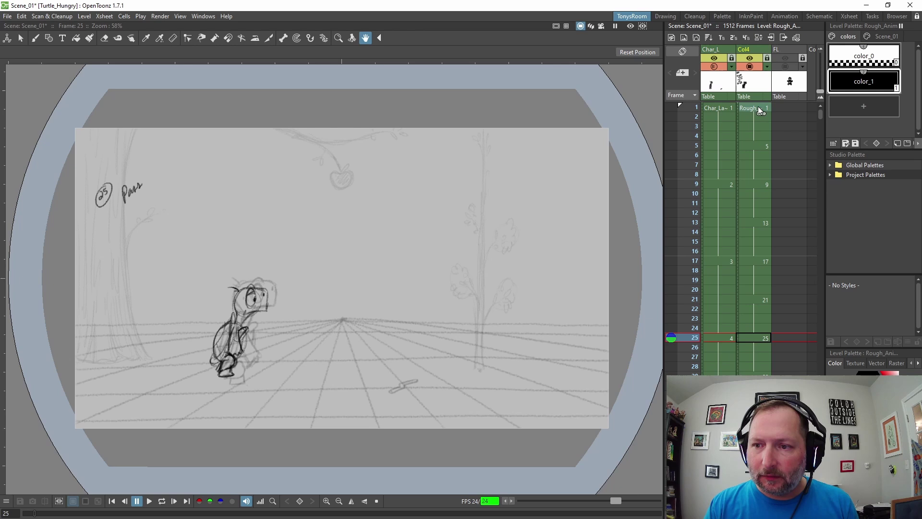
{"action": "left_click", "coordinate": [759, 110]}
{"action": "scroll", "coordinate": [718, 322], "scroll_direction": "down", "scroll_amount": 5}
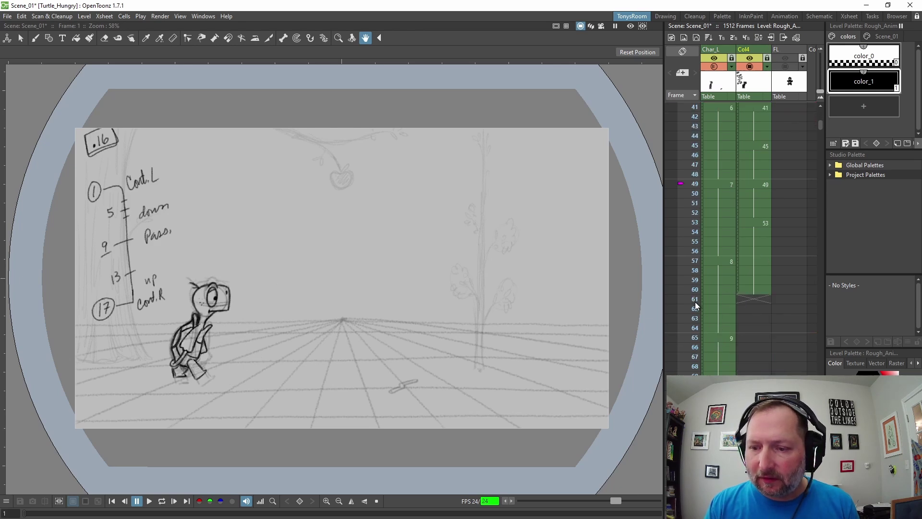
Step: Set the stop marker at frame 60, loop-play the walk, stop it, and scrub through the frames
{"action": "right_click", "coordinate": [691, 290]}
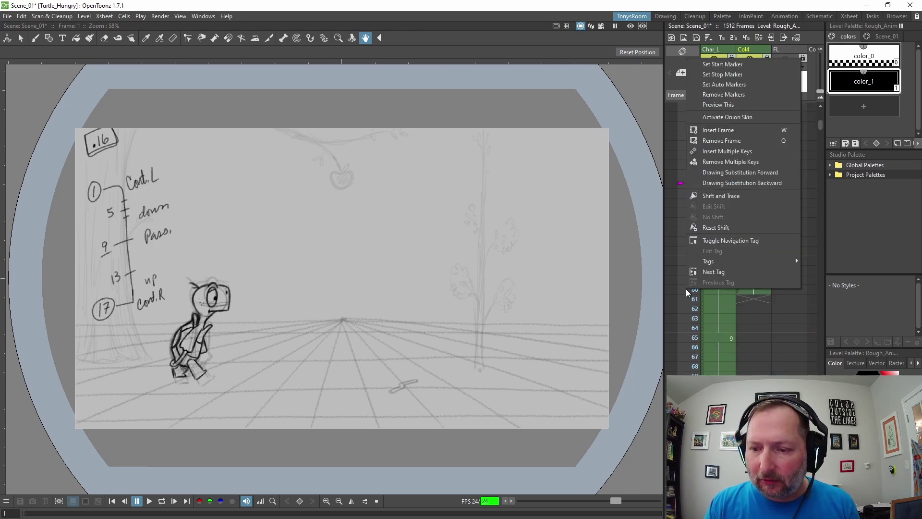
{"action": "left_click", "coordinate": [723, 74]}
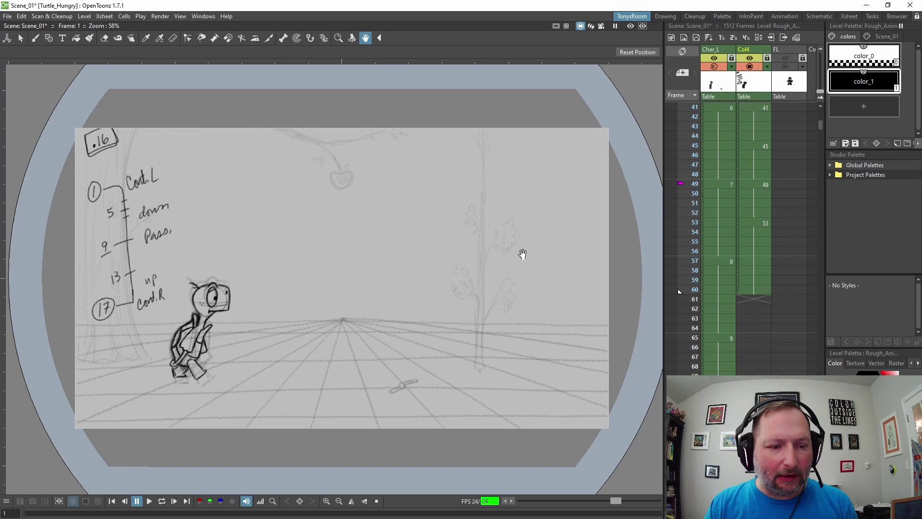
{"action": "key", "text": "l"}
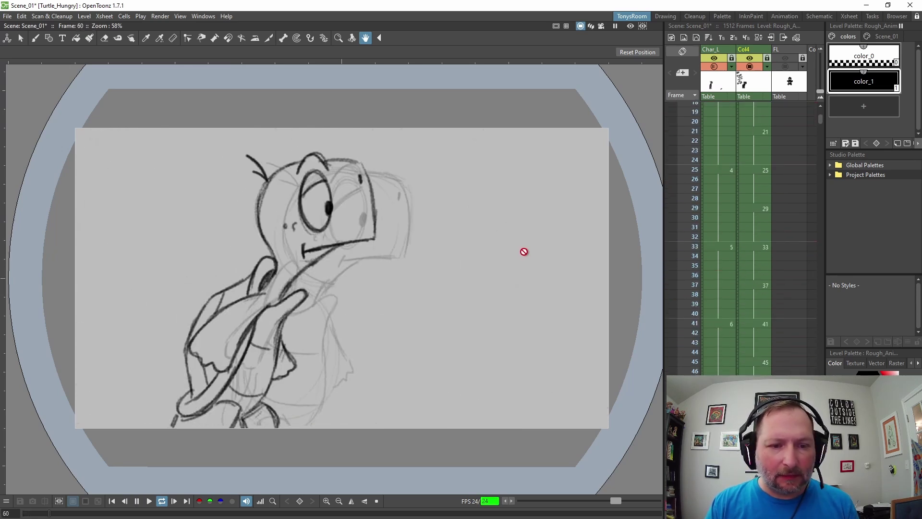
{"action": "key", "text": "l"}
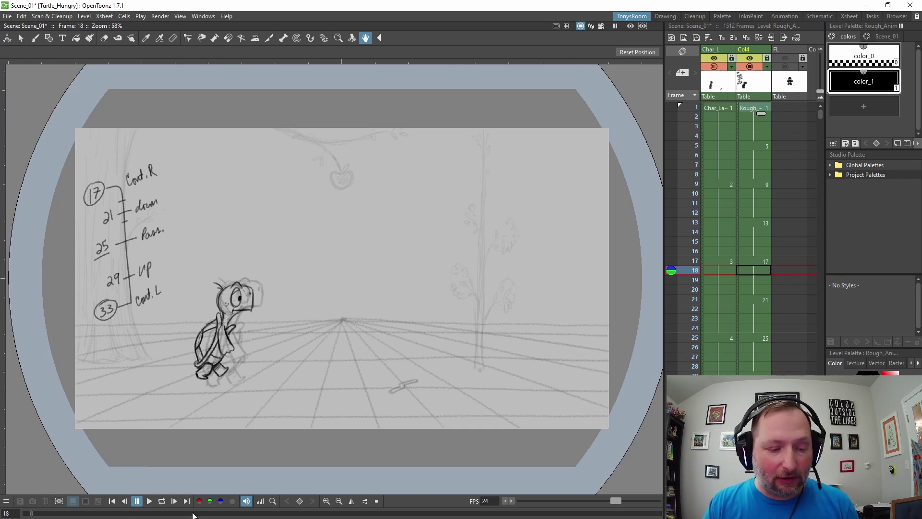
{"action": "mouse_move", "coordinate": [192, 515]}
{"action": "left_mouse_down"}
{"action": "mouse_move", "coordinate": [336, 515]}
{"action": "mouse_move", "coordinate": [32, 513]}
{"action": "left_mouse_up"}
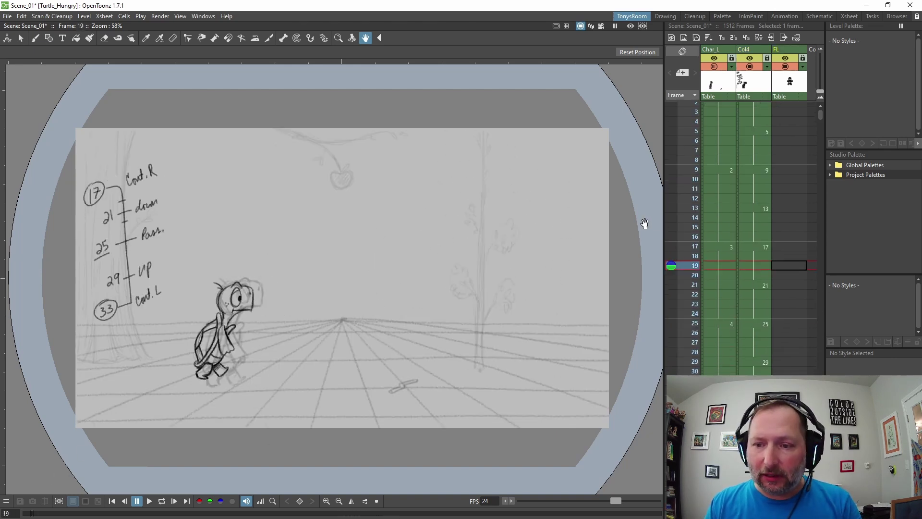
{"action": "right_click", "coordinate": [685, 246]}
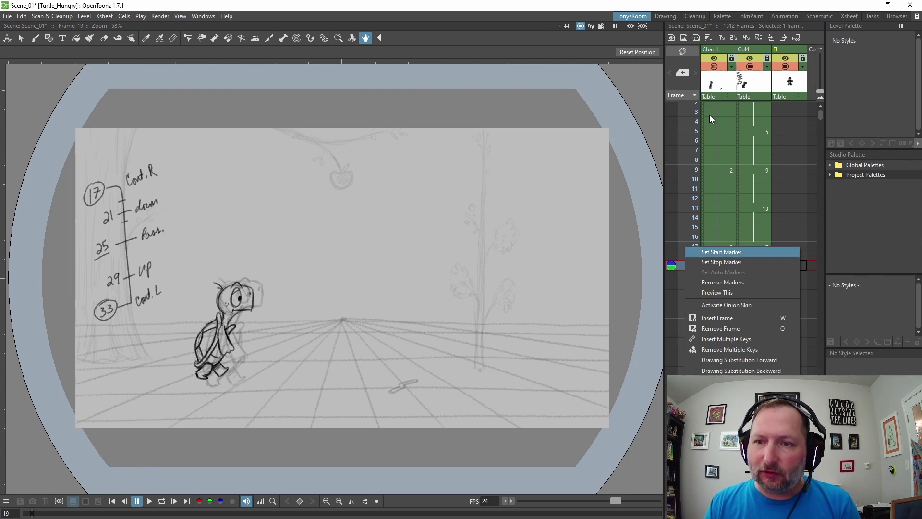
{"action": "left_click", "coordinate": [682, 72]}
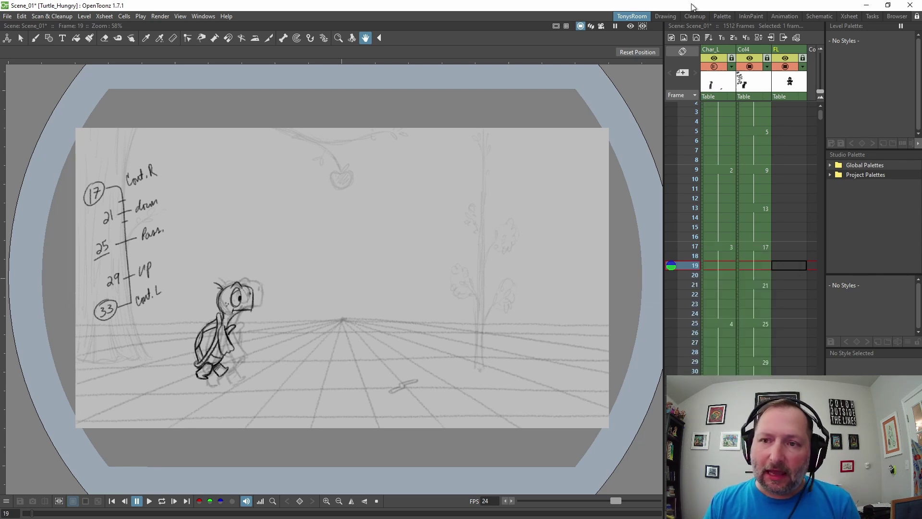
Step: Write a memo reading 'walks in', settle on yellow after trying other colours, and post it
{"action": "left_click", "coordinate": [682, 74]}
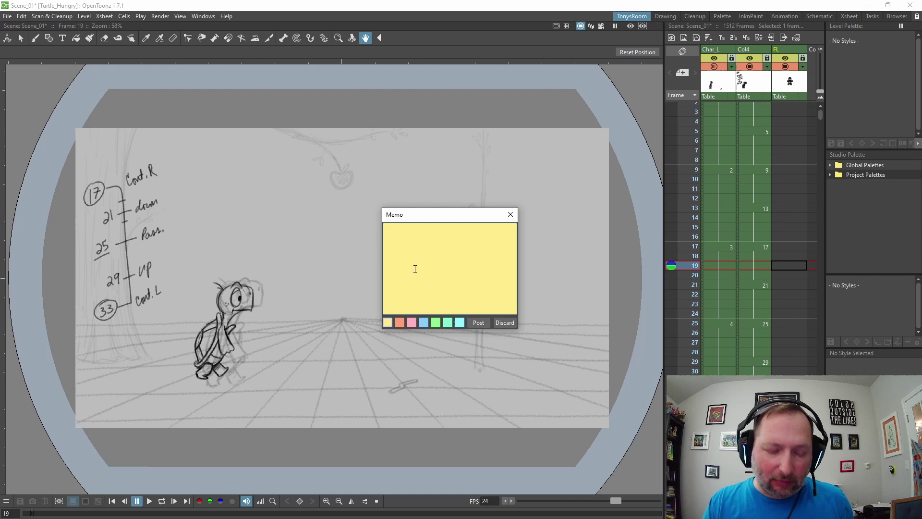
{"action": "type", "text": "w"}
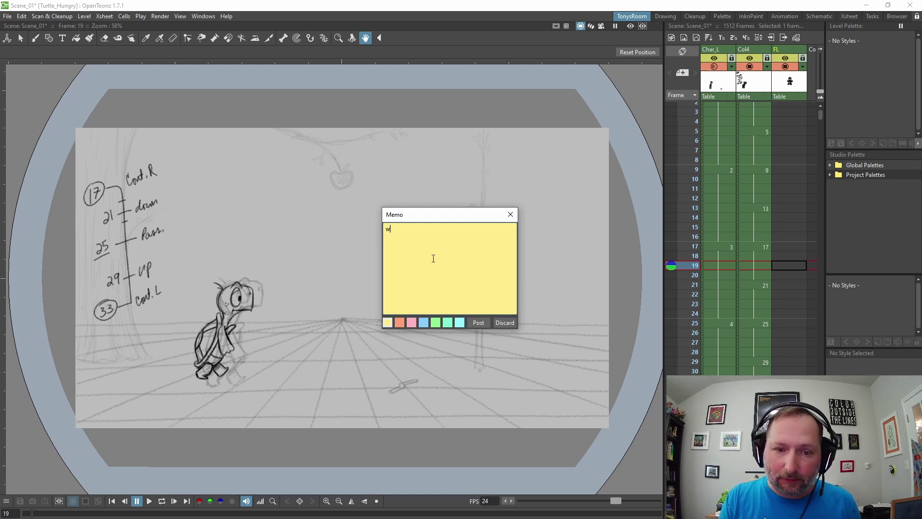
{"action": "type", "text": "alks in"}
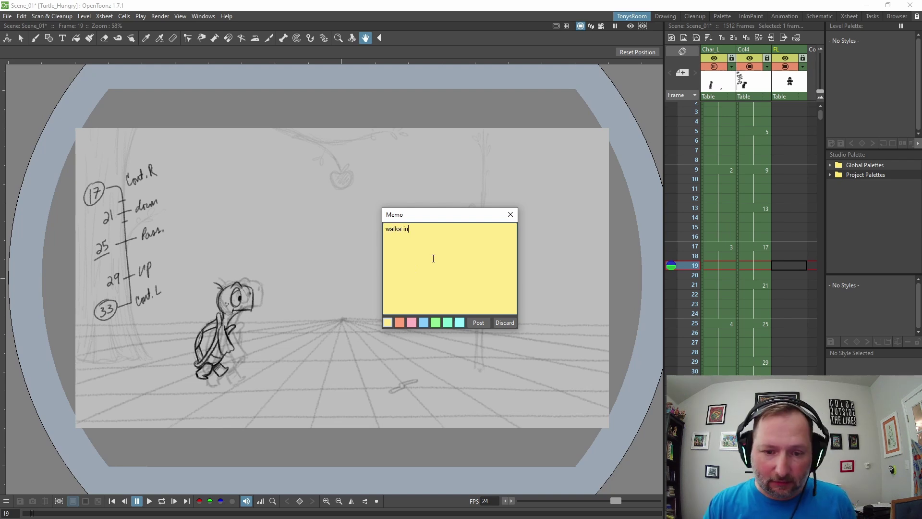
{"action": "left_click", "coordinate": [400, 322]}
{"action": "left_click", "coordinate": [411, 322]}
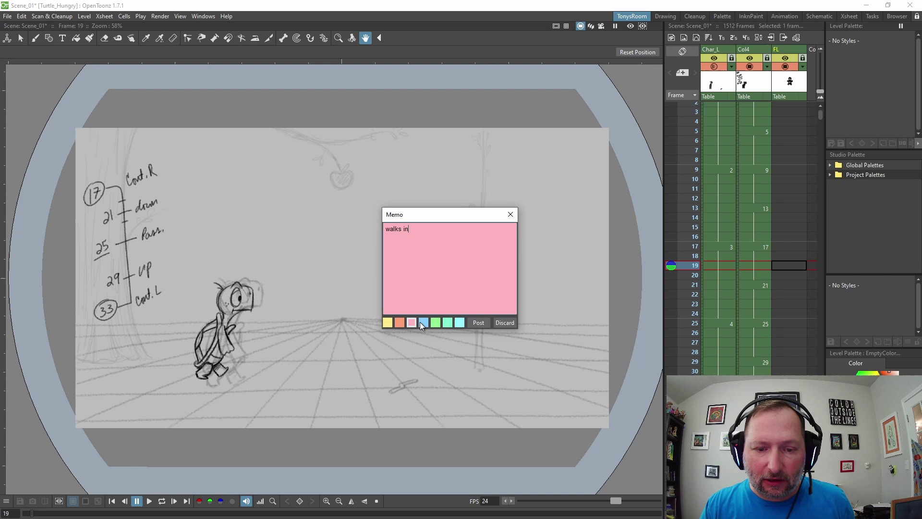
{"action": "left_click", "coordinate": [435, 322]}
{"action": "left_click", "coordinate": [447, 322]}
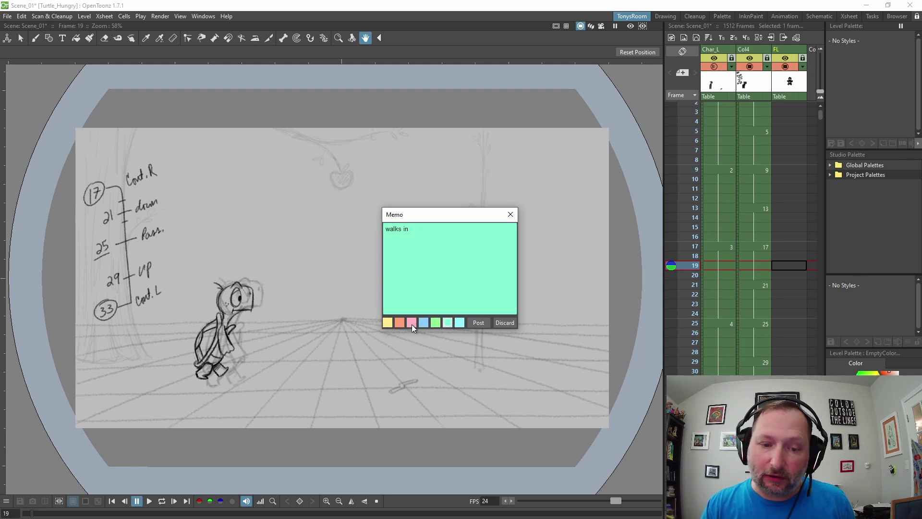
{"action": "left_click", "coordinate": [387, 322]}
{"action": "left_click", "coordinate": [480, 322]}
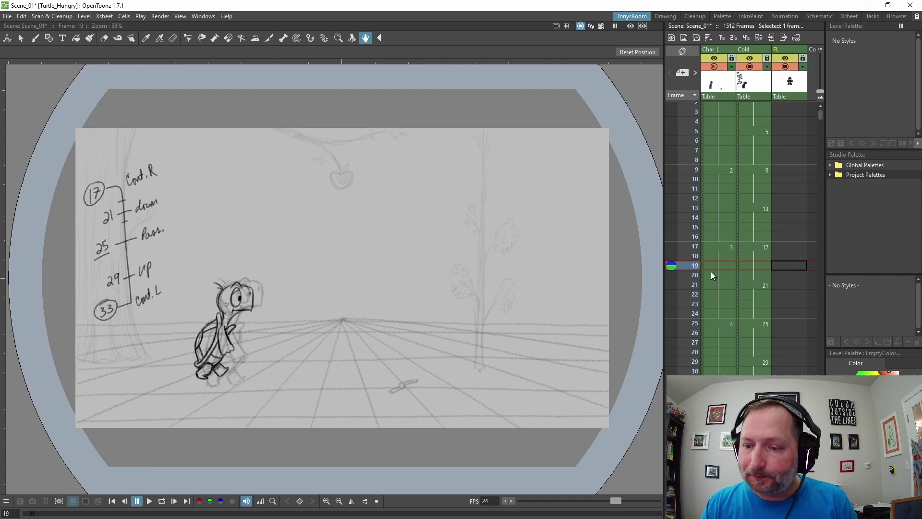
Step: Drag the 'walks in' memo up to the top of the FL column, then delete it
{"action": "left_click_drag", "start_coordinate": [710, 272], "coordinate": [811, 132]}
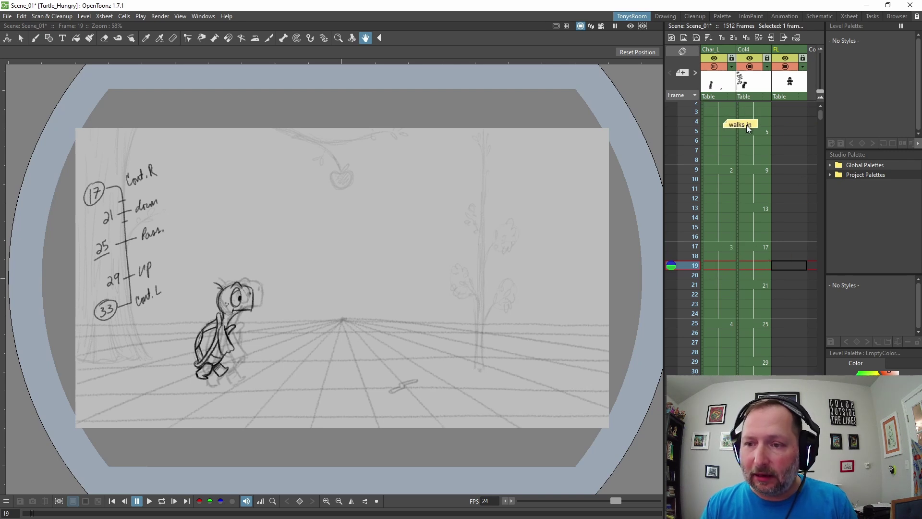
{"action": "left_click_drag", "start_coordinate": [740, 203], "coordinate": [750, 138]}
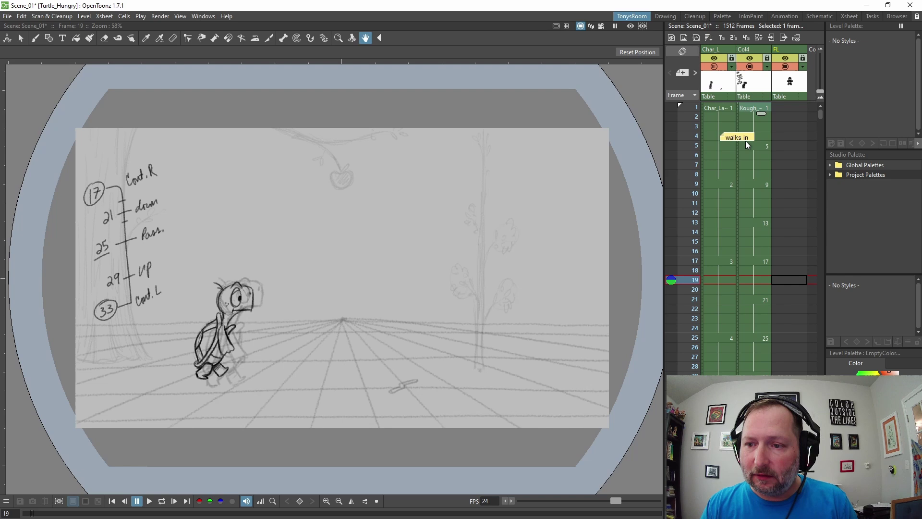
{"action": "left_click_drag", "start_coordinate": [796, 113], "coordinate": [798, 109]}
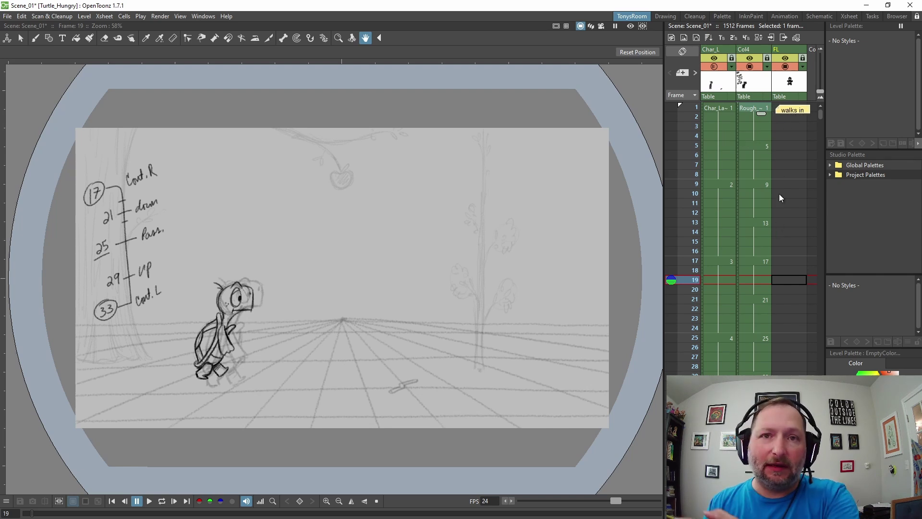
{"action": "right_click", "coordinate": [794, 110]}
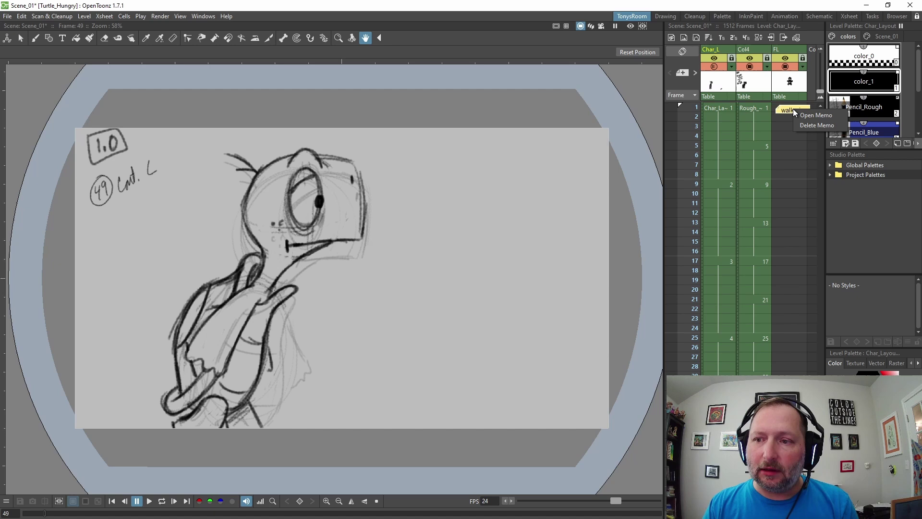
{"action": "left_click", "coordinate": [805, 123]}
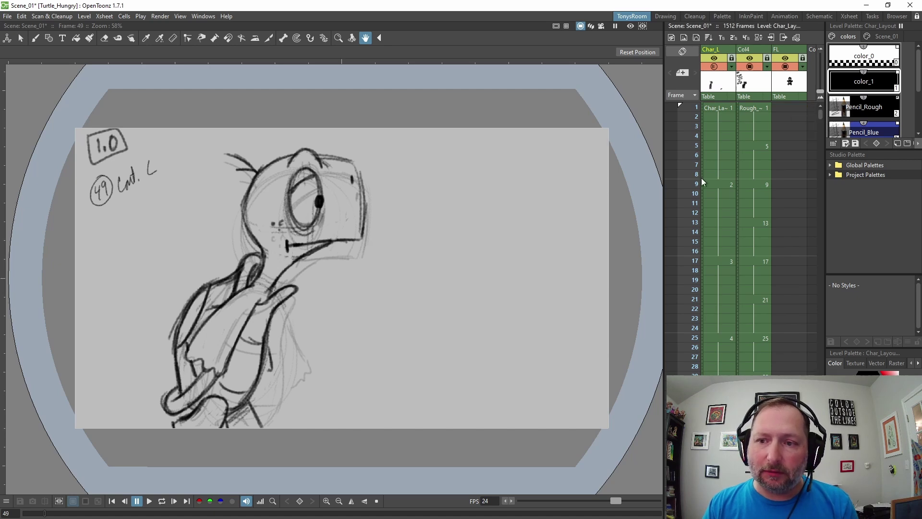